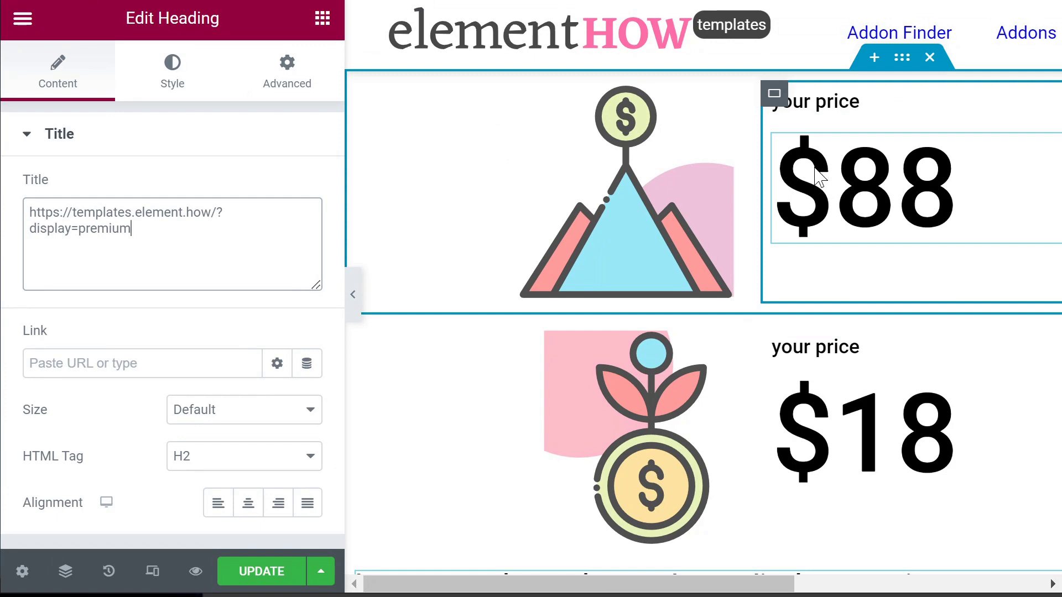
# - Highlight the ?display=premium part of the URL heading on the page
pyautogui.scroll(-4, 785, 210)
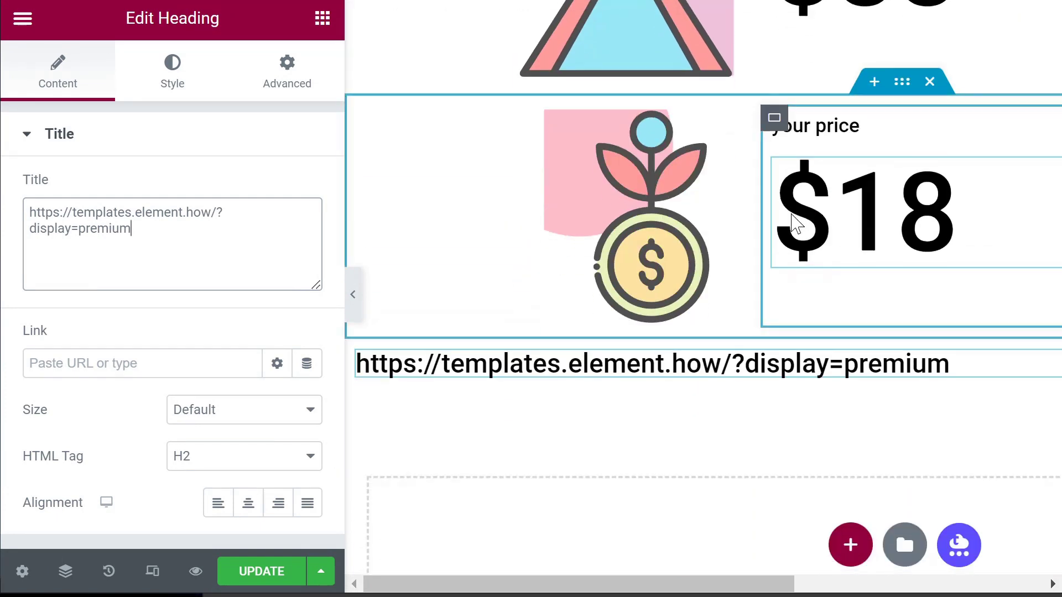
pyautogui.click(742, 372)
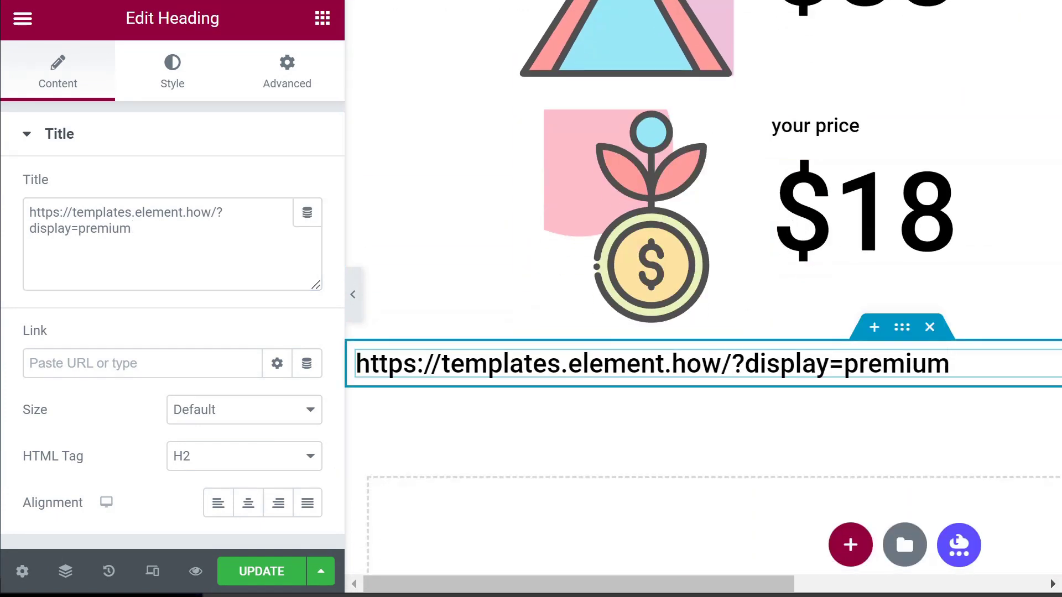
pyautogui.moveTo(732, 363); pyautogui.dragTo(949, 363)
pyautogui.scroll(4, 719, 455)
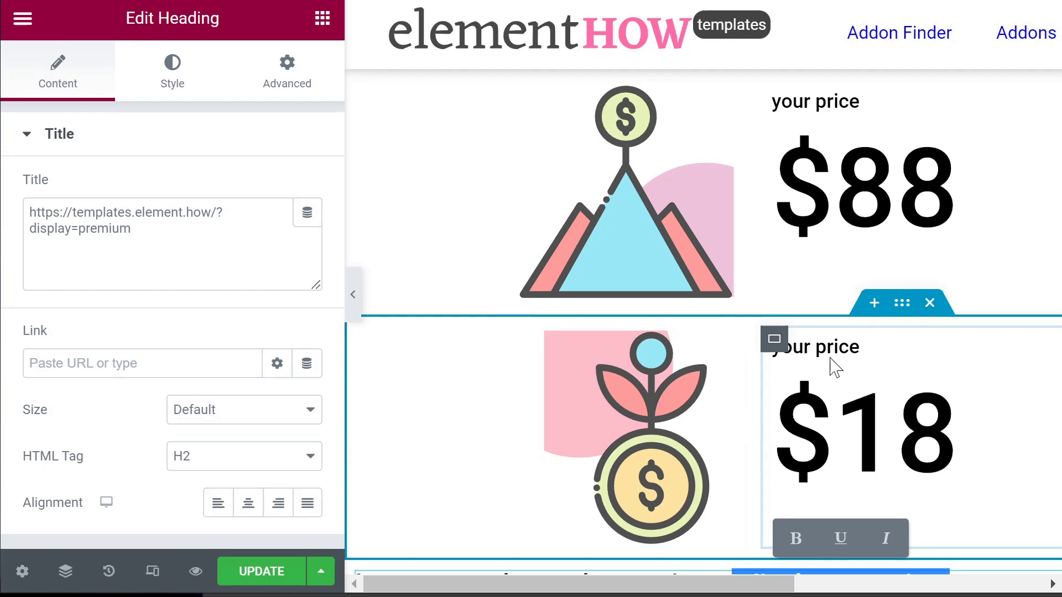
pyautogui.scroll(-3, 835, 363)
pyautogui.scroll(3, 752, 325)
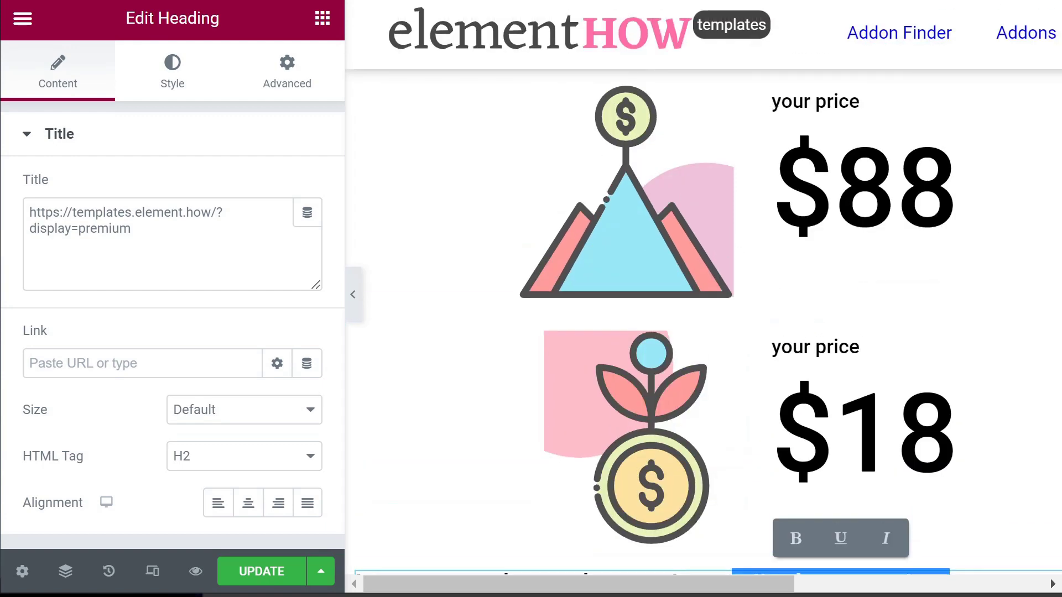
# - Preview the full page, then open the top $88 container's settings down to CSS Classes
pyautogui.click(352, 296)
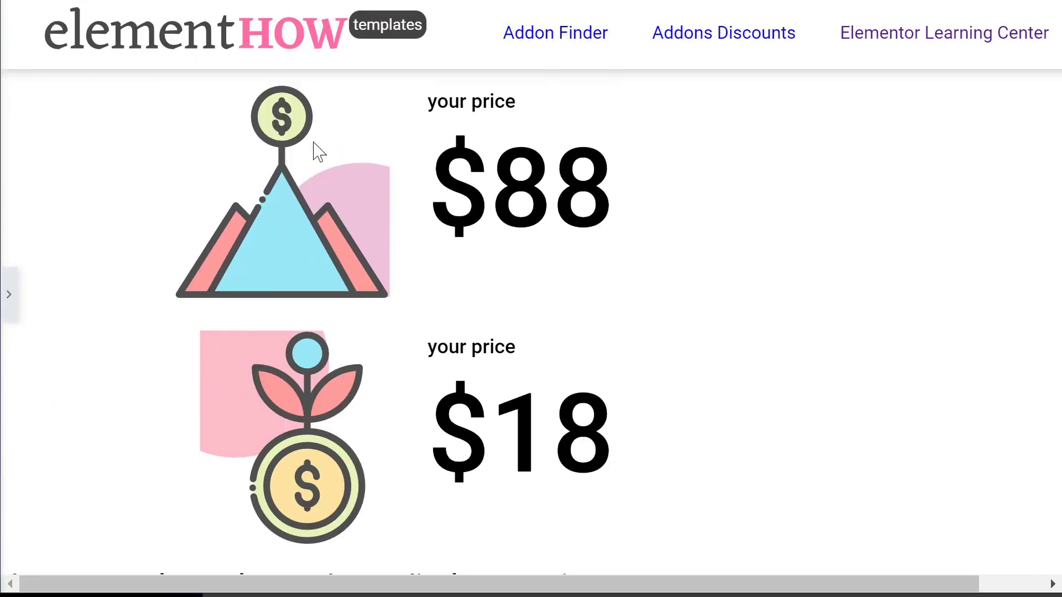
pyautogui.scroll(-4, 412, 213)
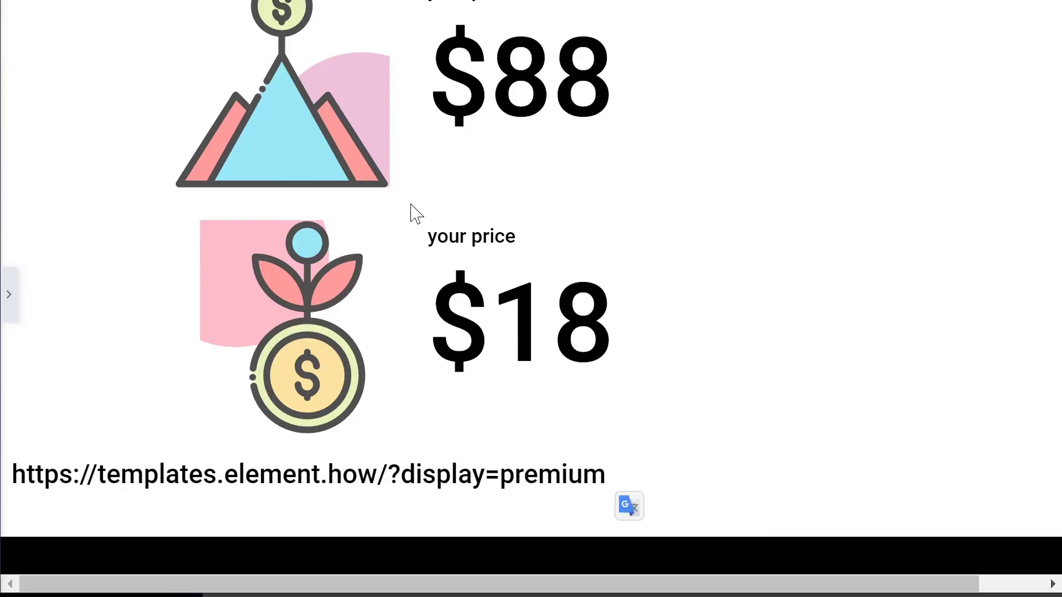
pyautogui.moveTo(398, 372); pyautogui.dragTo(480, 375)
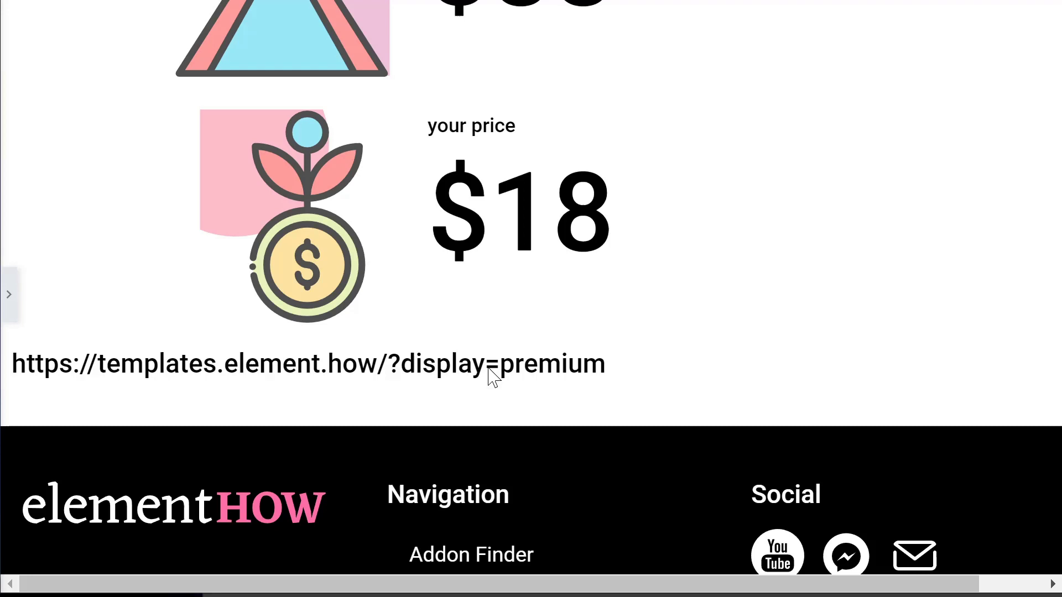
pyautogui.scroll(1, 487, 382)
pyautogui.scroll(2, 487, 390)
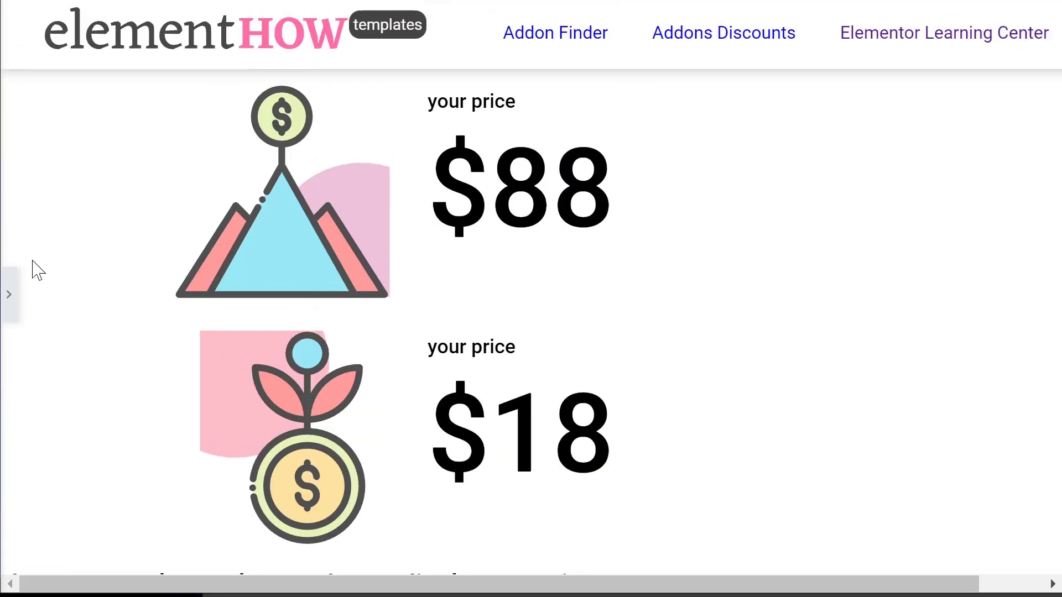
pyautogui.click(8, 285)
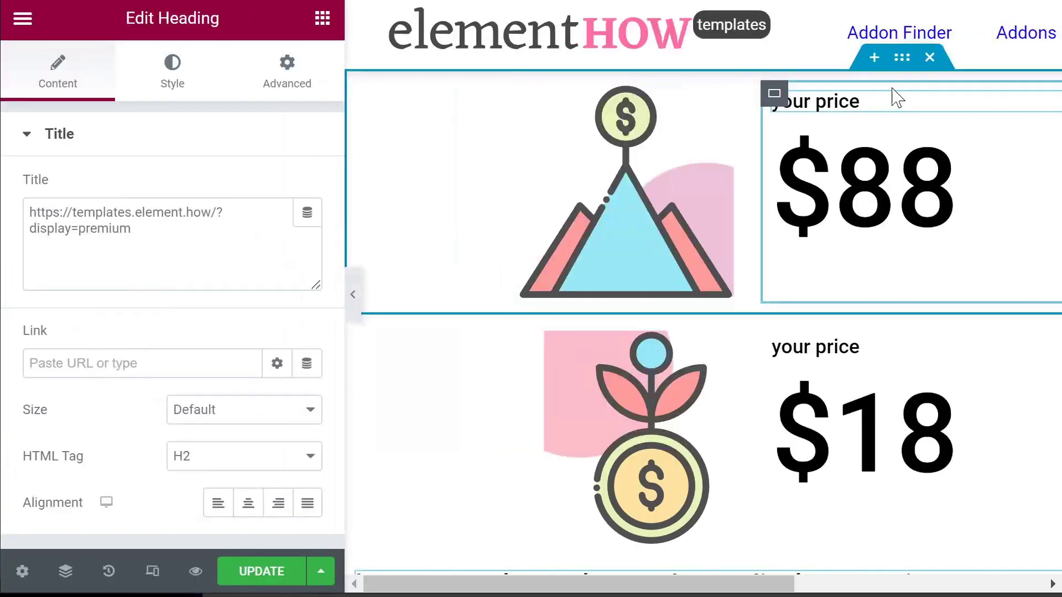
pyautogui.click(916, 65)
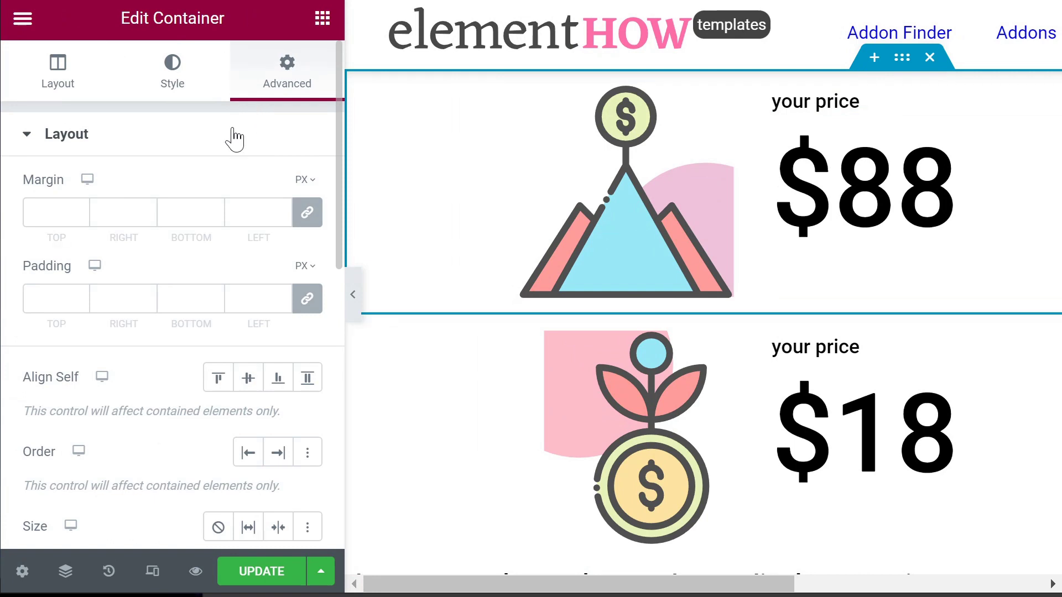
pyautogui.scroll(-8, 269, 306)
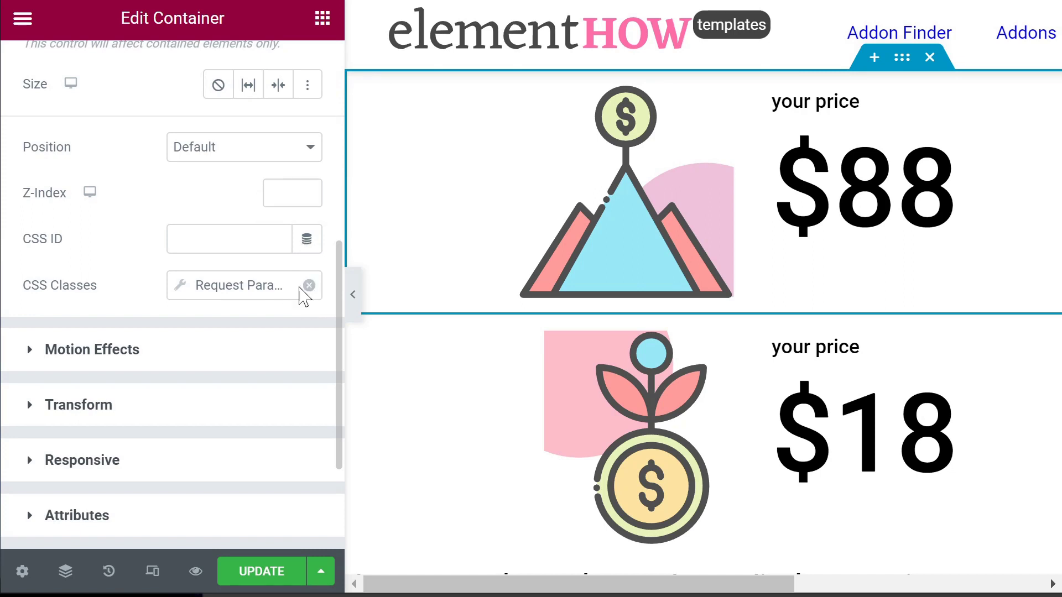
# - Drive the $88 container's CSS Classes field with the Request Parameter dynamic tag
pyautogui.moveTo(66, 289); pyautogui.dragTo(108, 290)
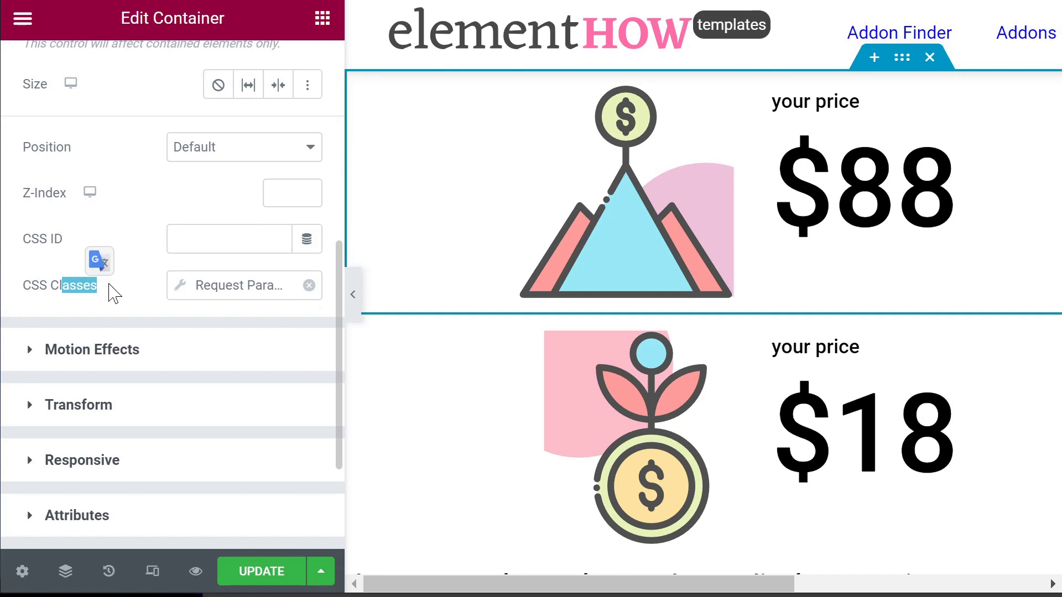
pyautogui.click(306, 242)
pyautogui.scroll(-4, 144, 429)
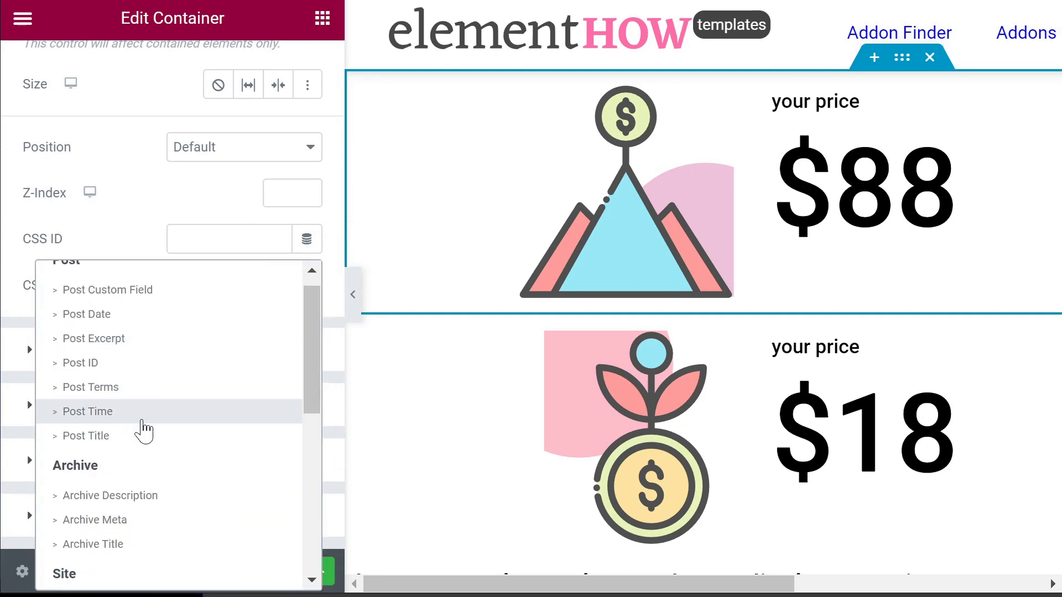
pyautogui.scroll(-2, 138, 439)
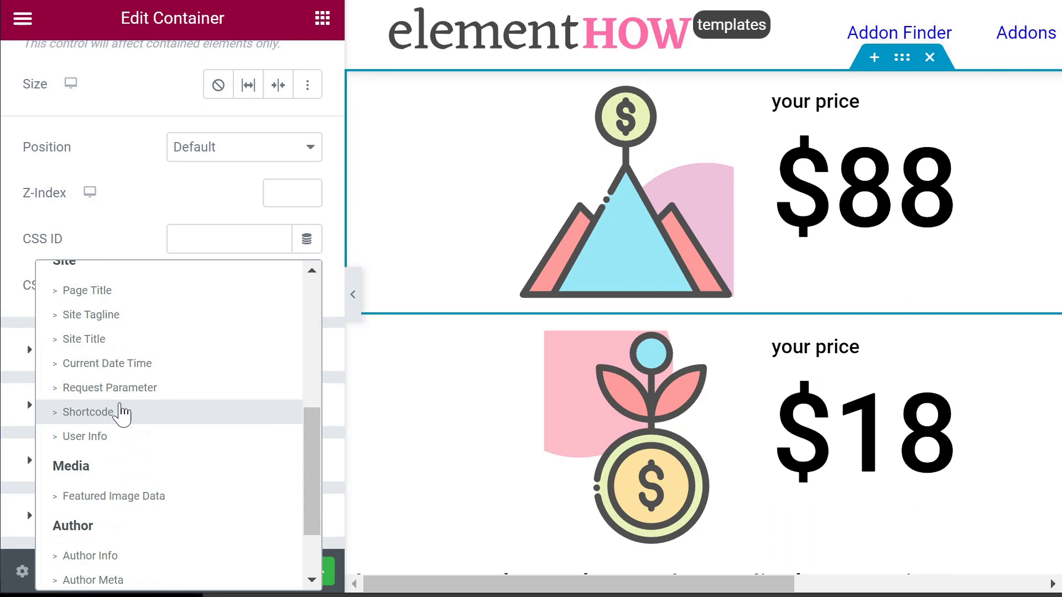
pyautogui.click(76, 390)
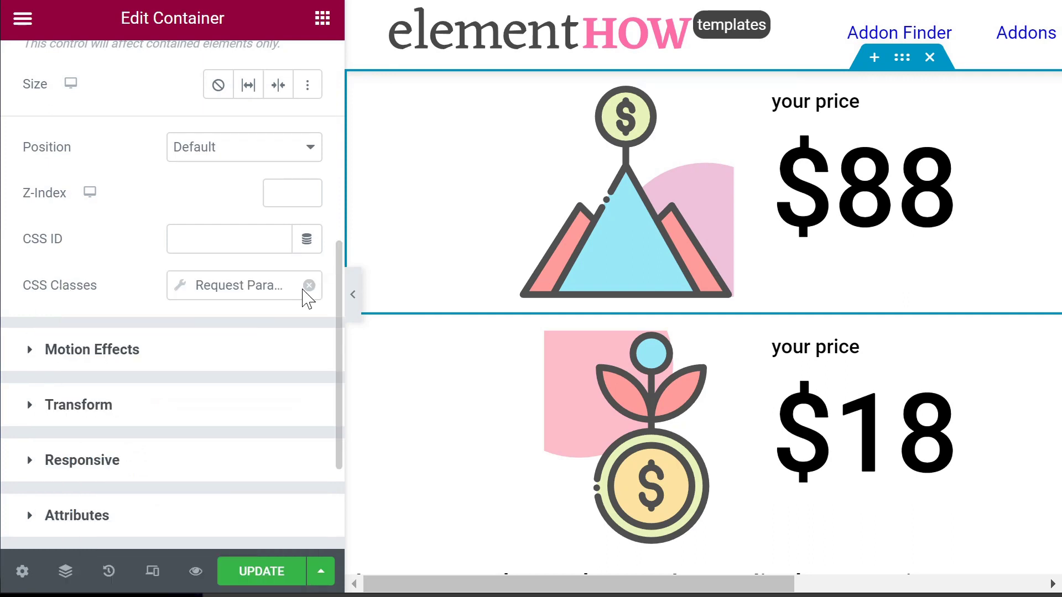
# - Open the Request Parameter tag settings and confirm its parameter name is display
pyautogui.click(181, 288)
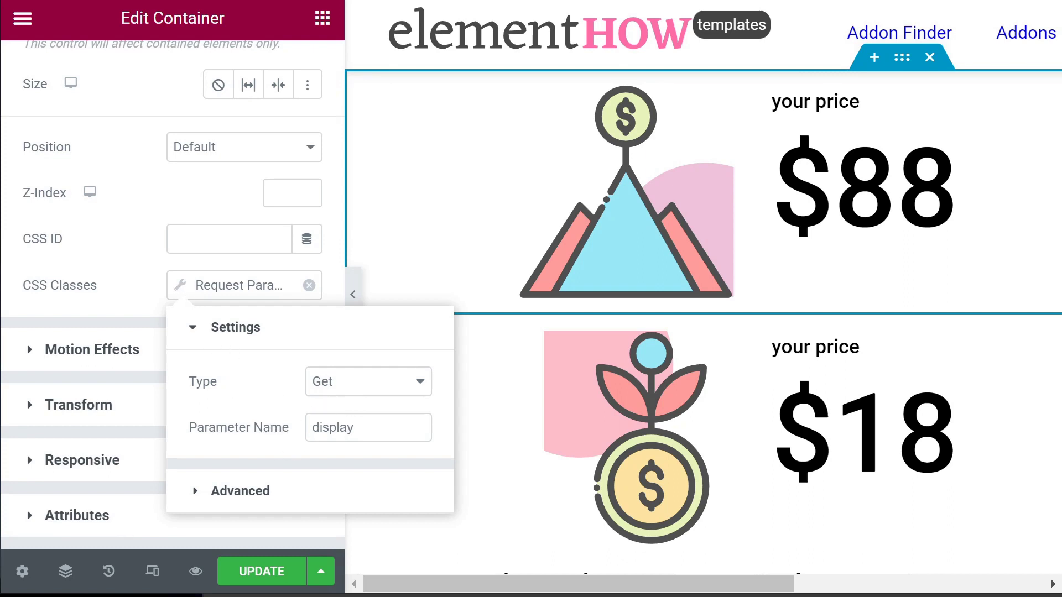
pyautogui.click(354, 428)
pyautogui.moveTo(353, 427); pyautogui.dragTo(297, 437)
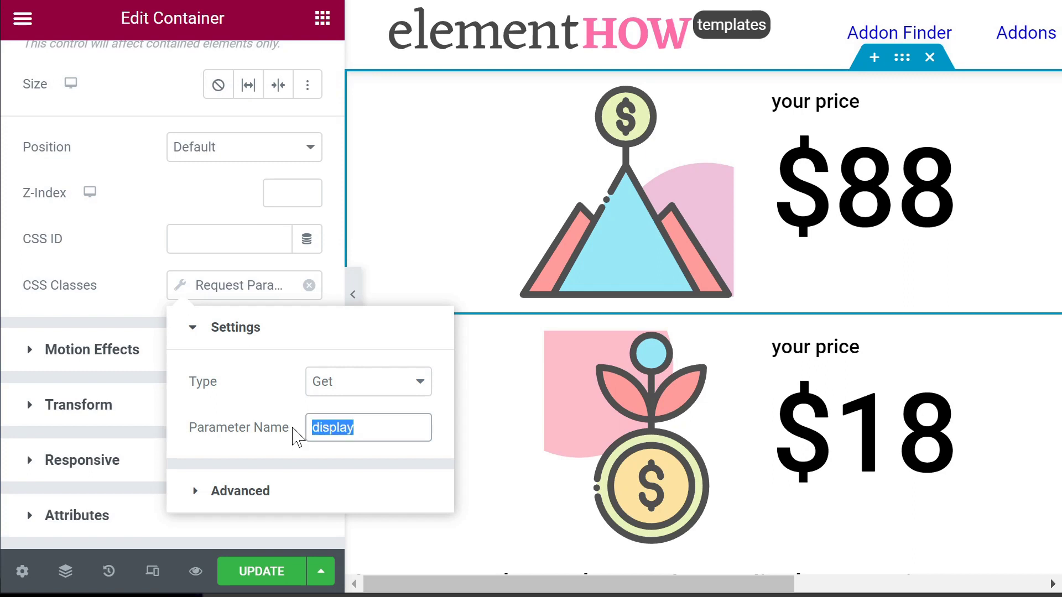
# - In the tag's Advanced options, set show-for-premium as both Before text and Fallback
pyautogui.click(244, 494)
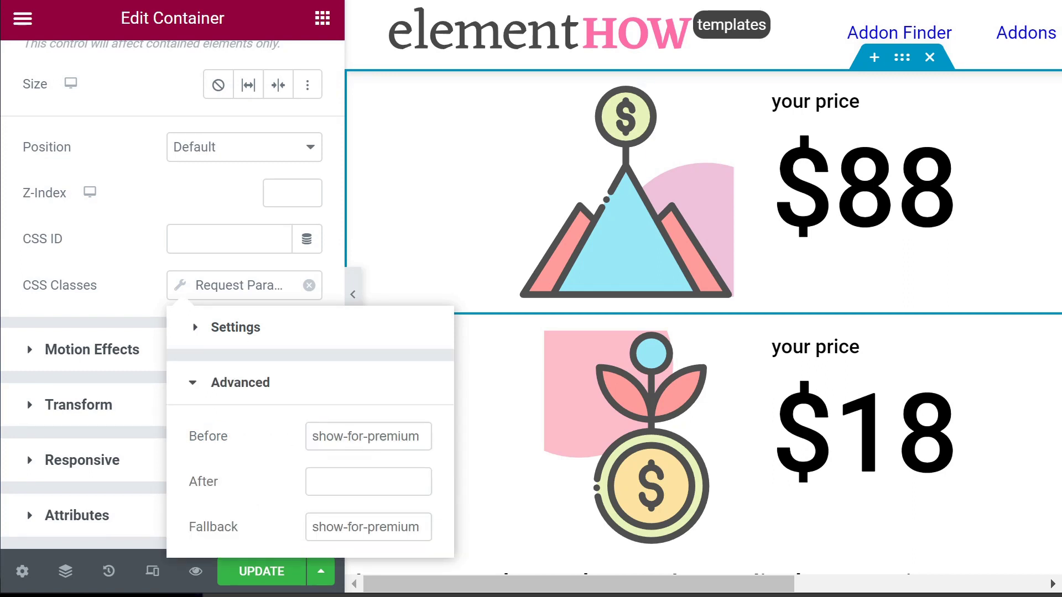
pyautogui.doubleClick(202, 441)
pyautogui.click(237, 442)
pyautogui.moveTo(312, 436); pyautogui.dragTo(419, 436)
pyautogui.click(419, 436)
pyautogui.click(421, 527)
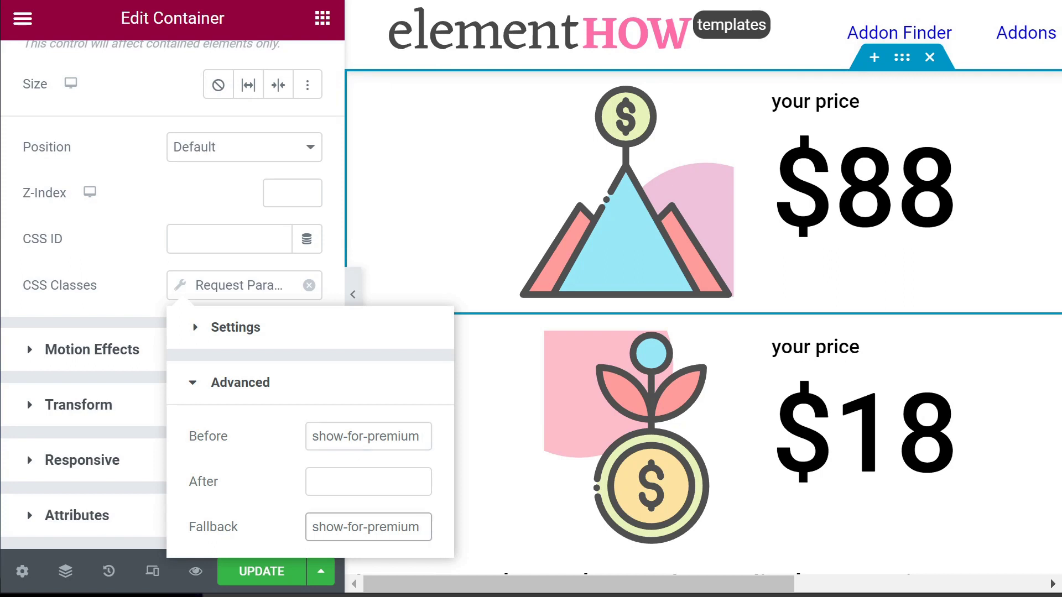
# - Select the $18 pricing container and open its Advanced settings
pyautogui.click(107, 326)
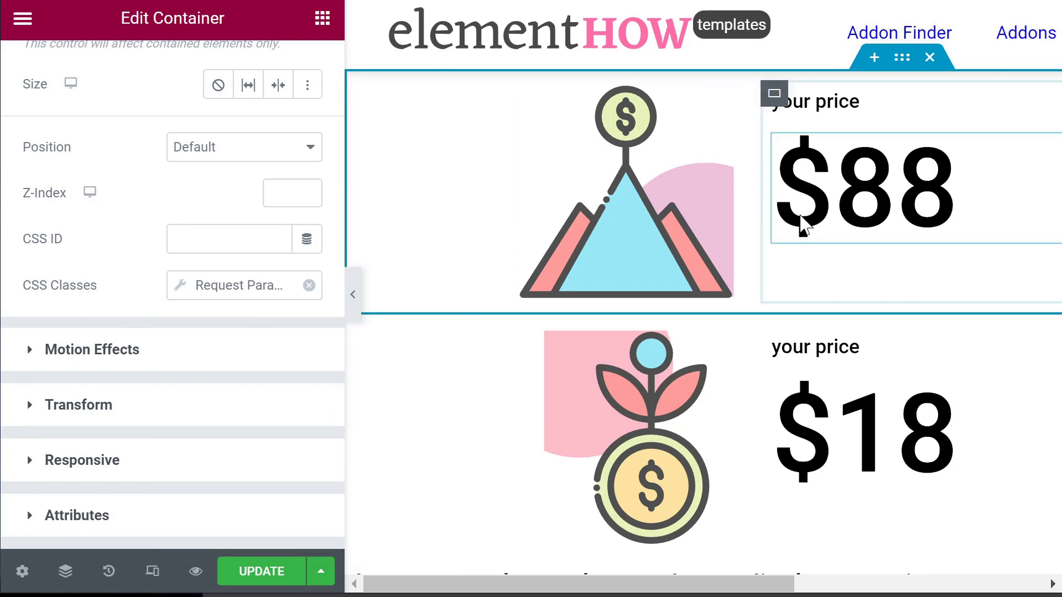
pyautogui.scroll(-2, 796, 244)
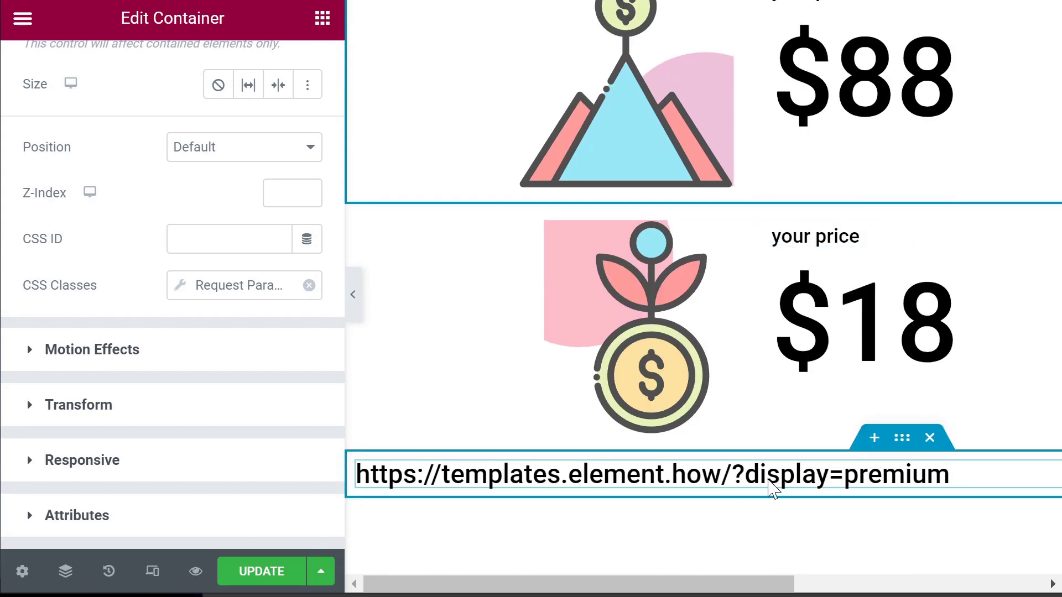
pyautogui.click(900, 201)
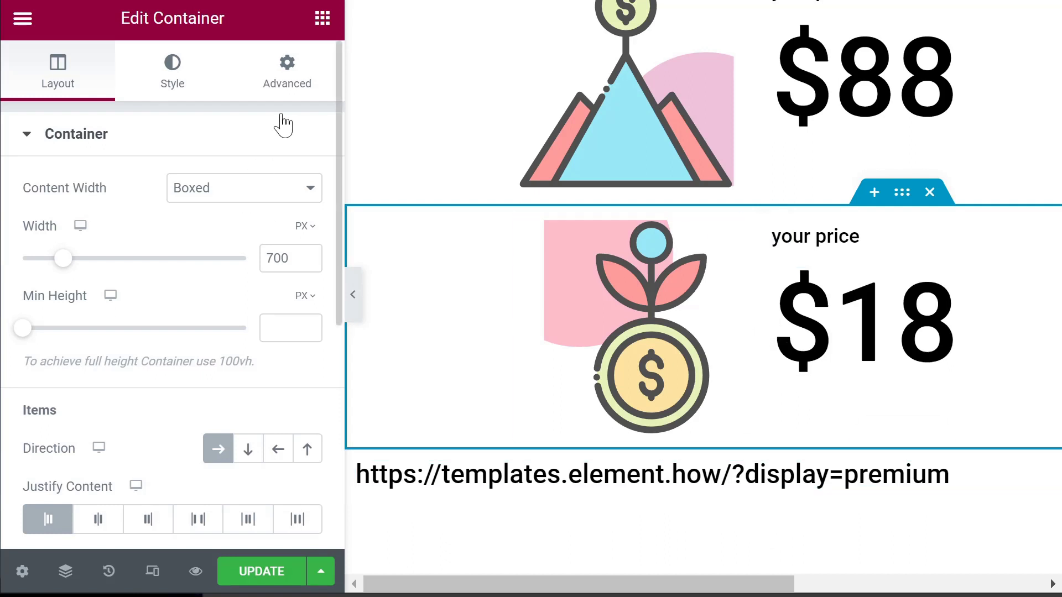
pyautogui.scroll(-6, 271, 161)
pyautogui.scroll(6, 271, 162)
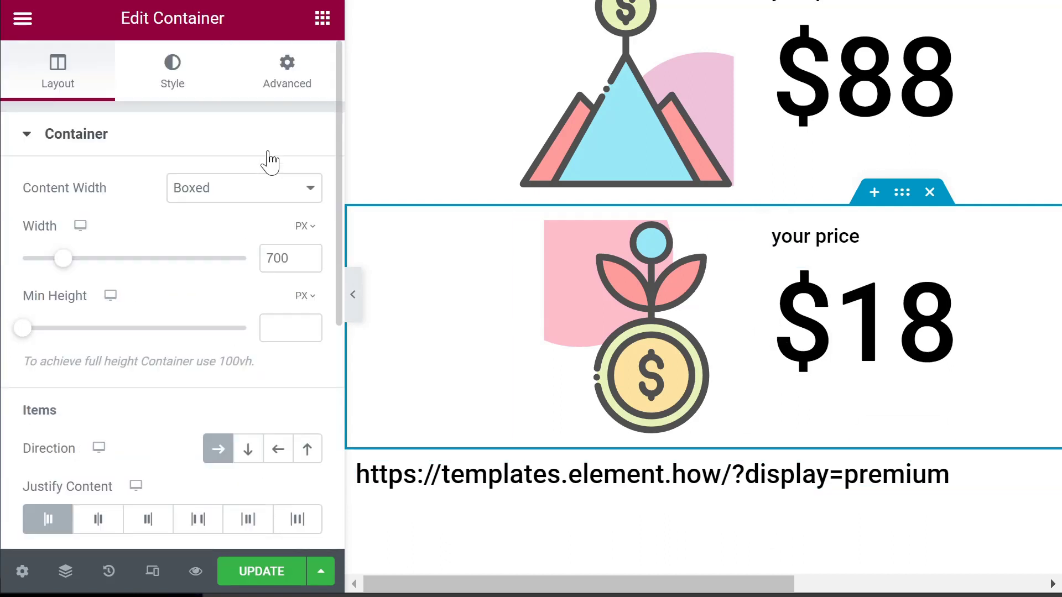
pyautogui.click(285, 91)
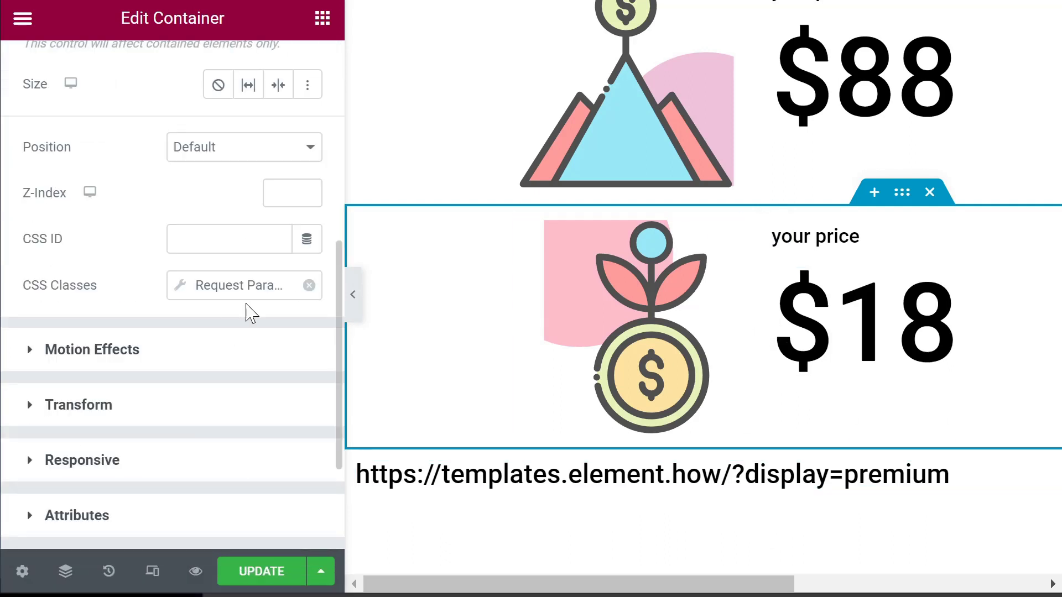
# - Check its Request Parameter tag uses Before prefix show-for-basic, and save the page
pyautogui.click(179, 286)
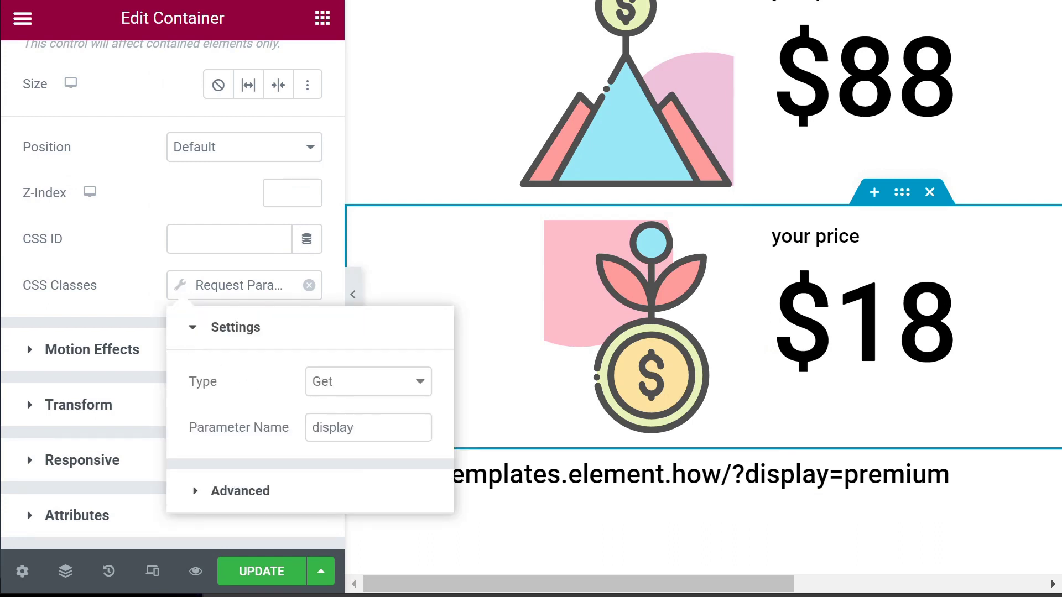
pyautogui.click(254, 494)
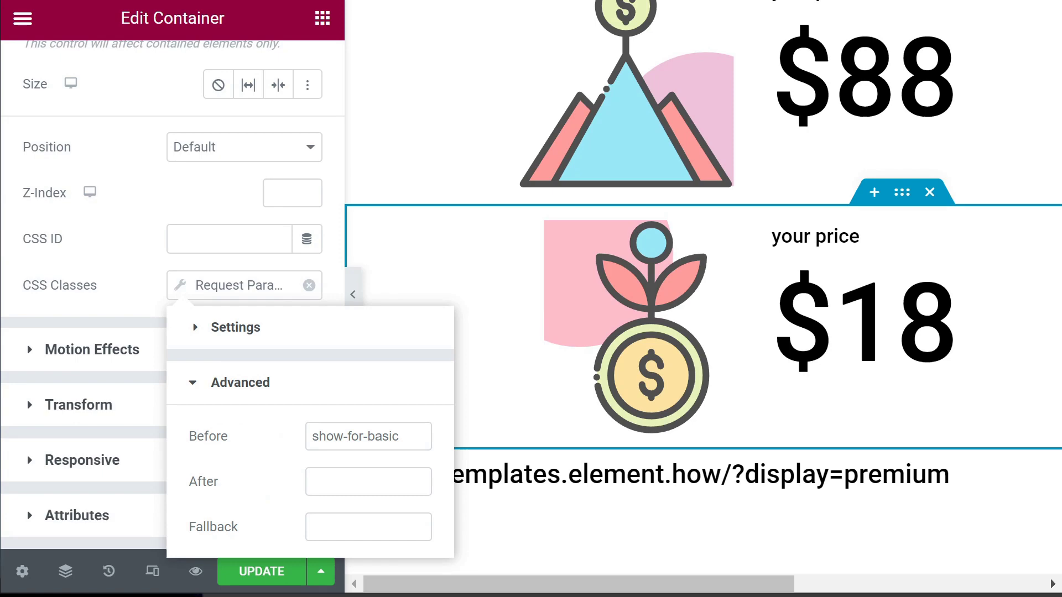
pyautogui.click(402, 436)
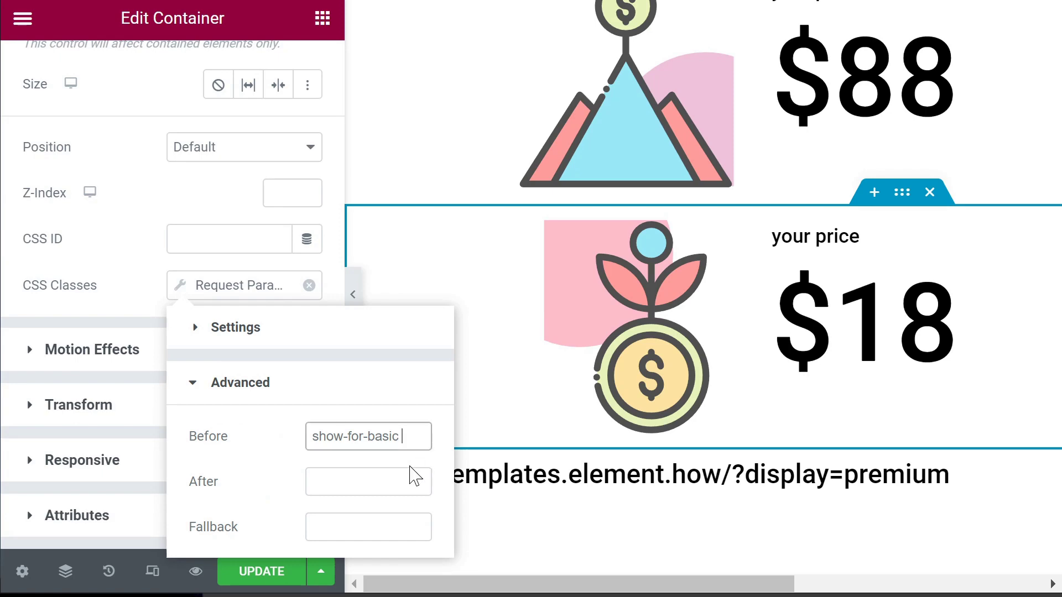
pyautogui.hotkey('ctrl', 's')
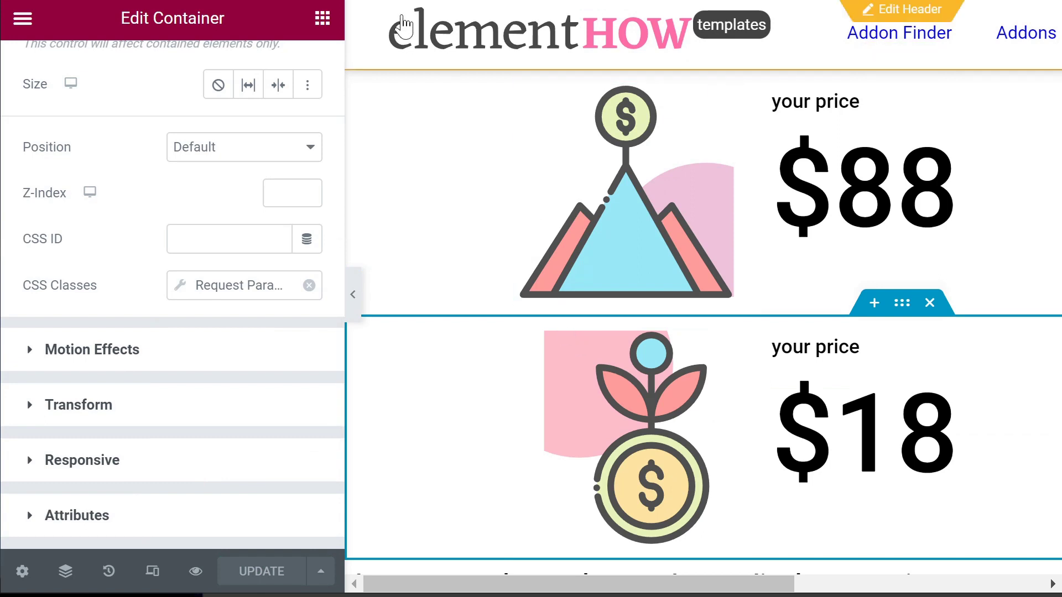
pyautogui.scroll(-2, 596, 227)
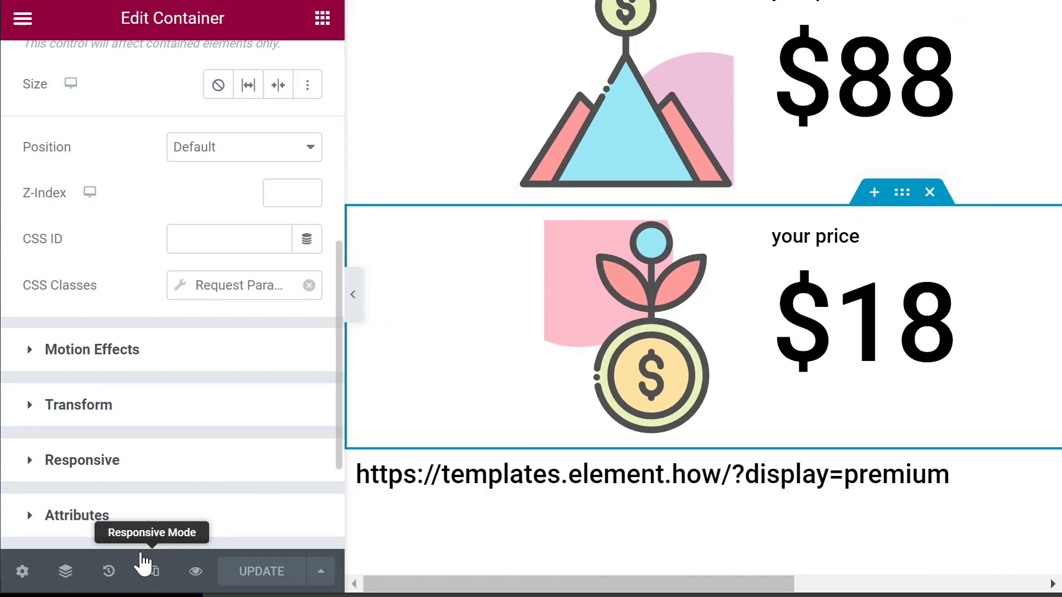
# - In the page's Custom CSS, try changing line 5's flex to block, then undo it
pyautogui.click(24, 571)
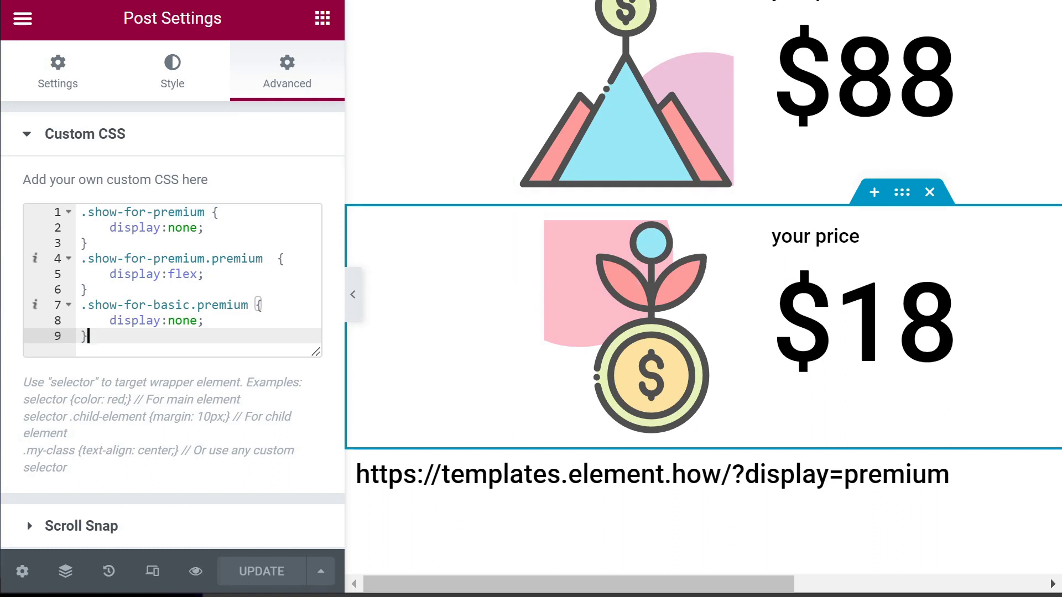
pyautogui.click(117, 274)
pyautogui.doubleClick(177, 274)
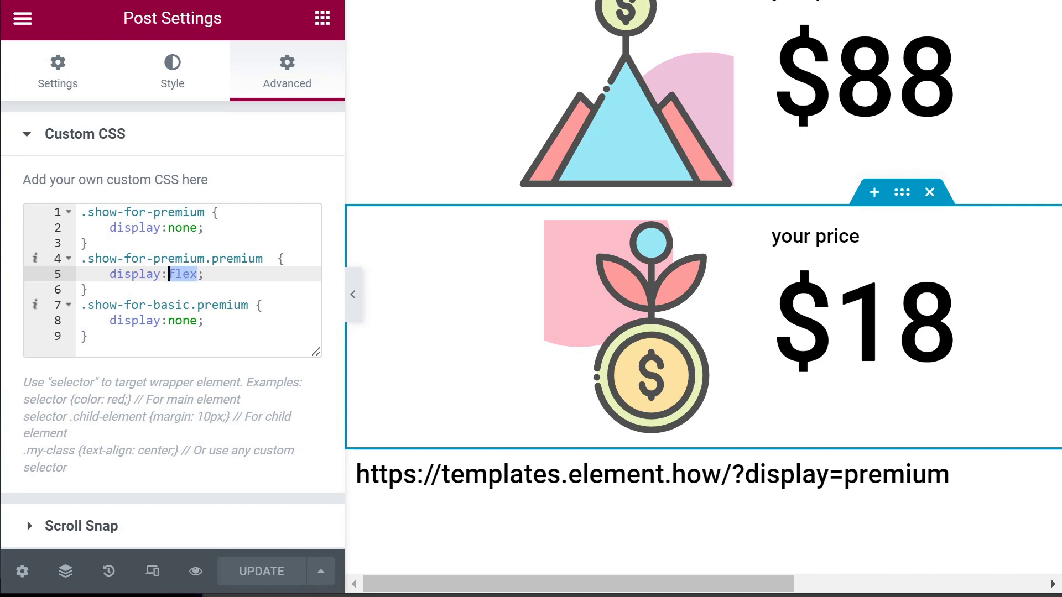
pyautogui.write('block')
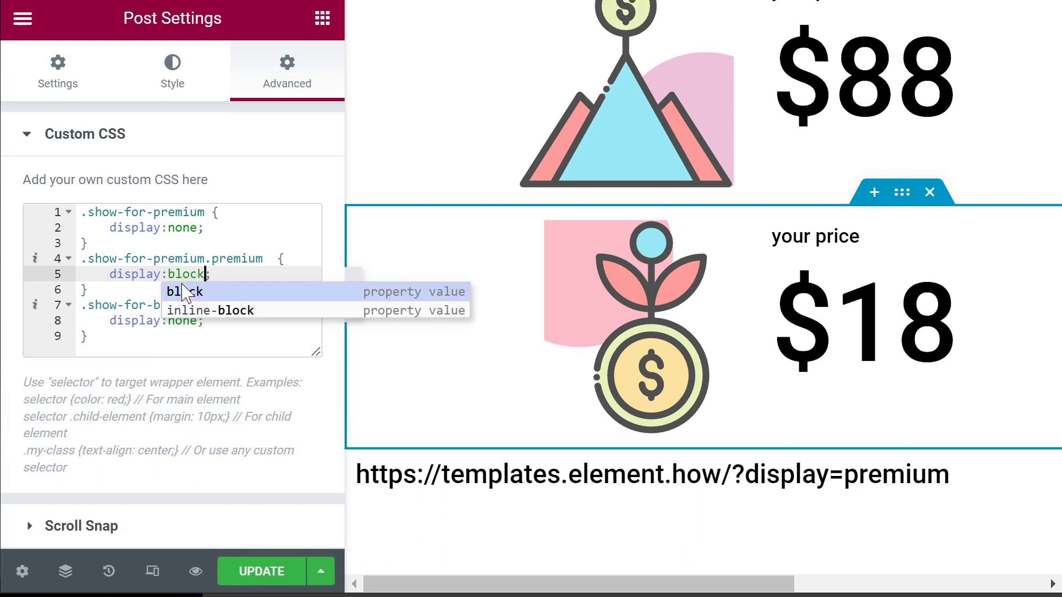
pyautogui.hotkey('ctrl', 'z')
pyautogui.hotkey('ctrl', 'z')
pyautogui.hotkey('ctrl', 'z')
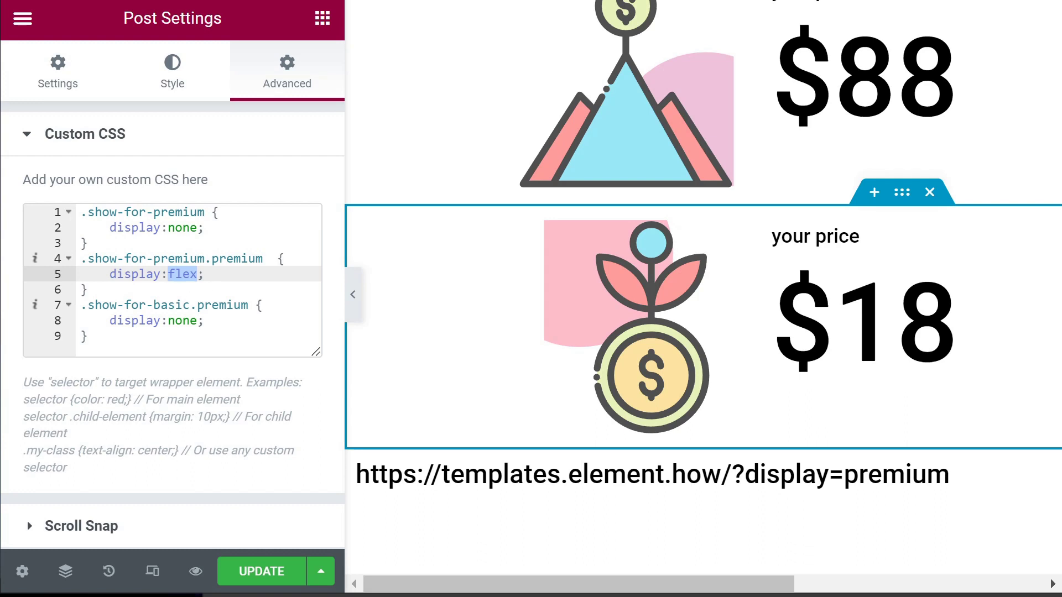
pyautogui.click(206, 273)
# - Update the page and load the live page in Chrome with ?display=premium appended
pyautogui.click(257, 573)
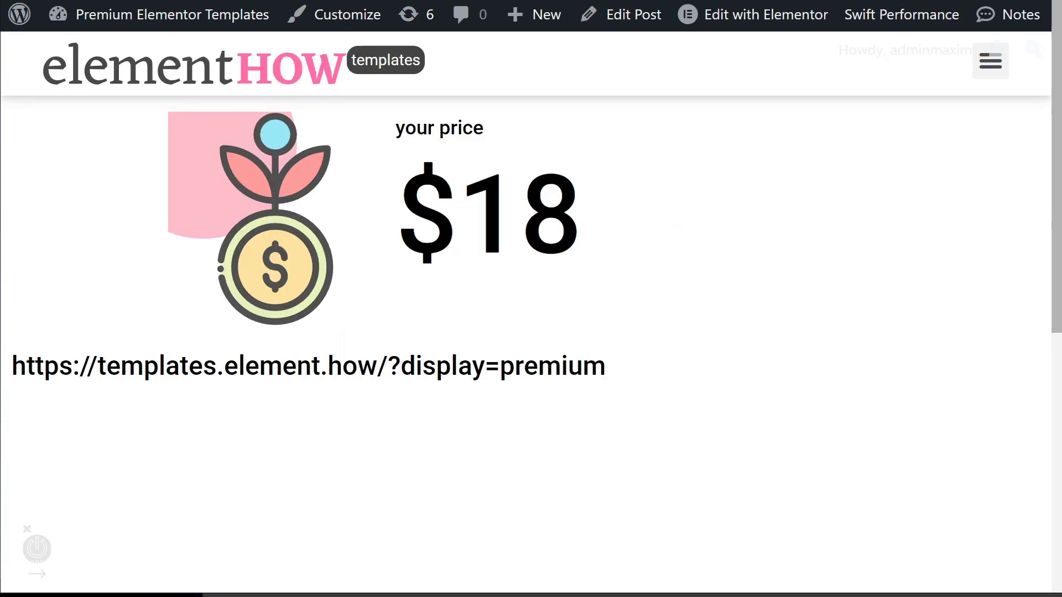
pyautogui.moveTo(388, 366); pyautogui.dragTo(639, 367)
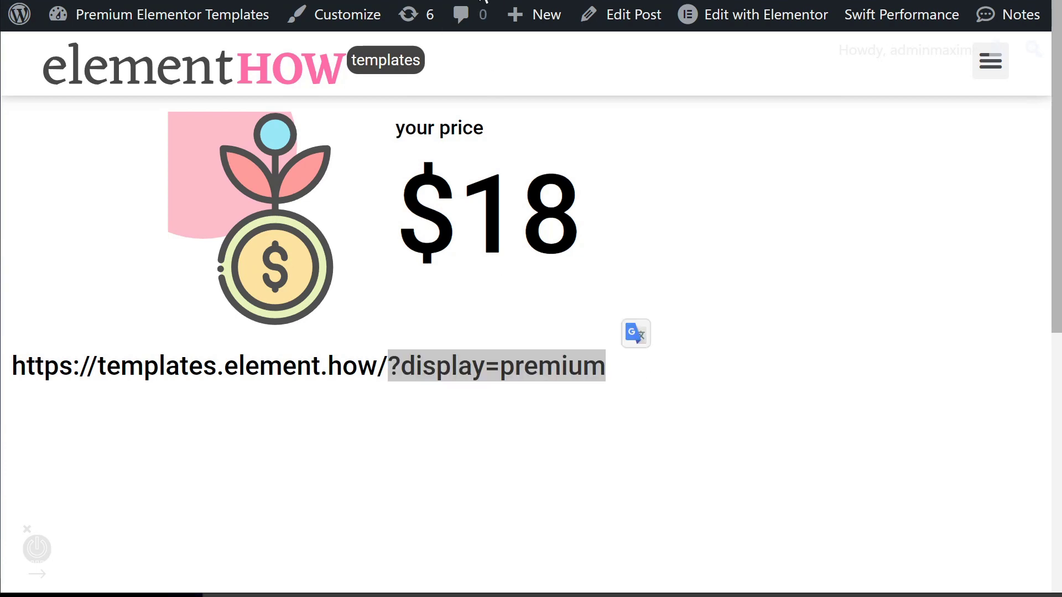
pyautogui.moveTo(477, 3)
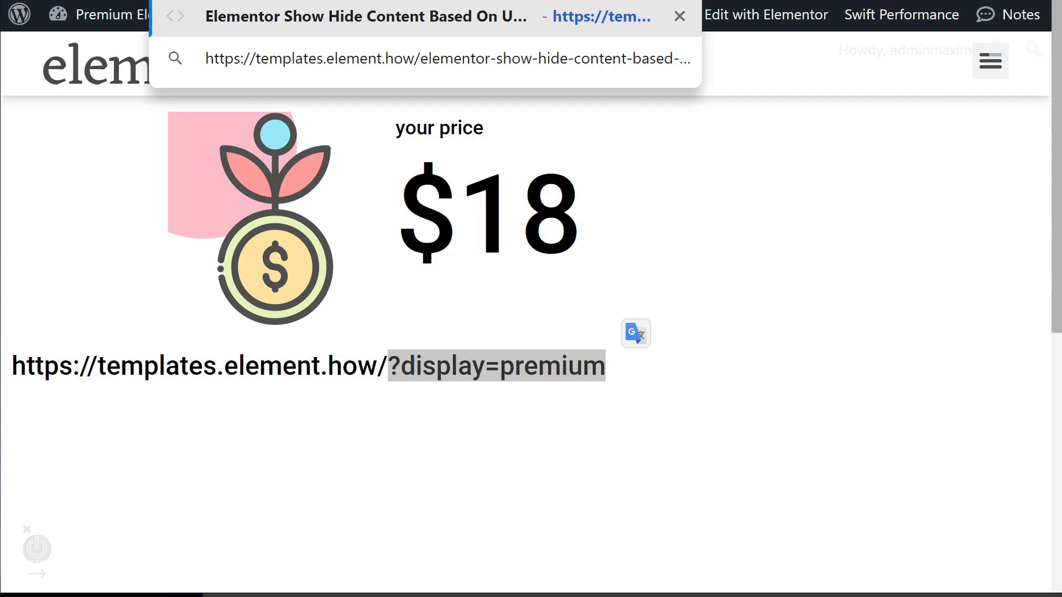
pyautogui.press('F11')
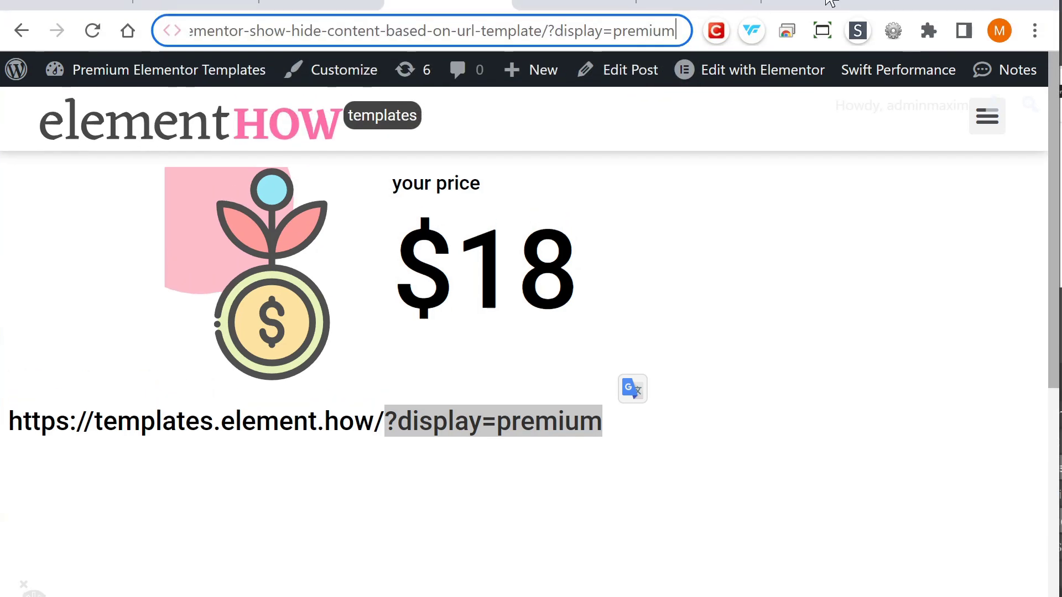
pyautogui.press('Return')
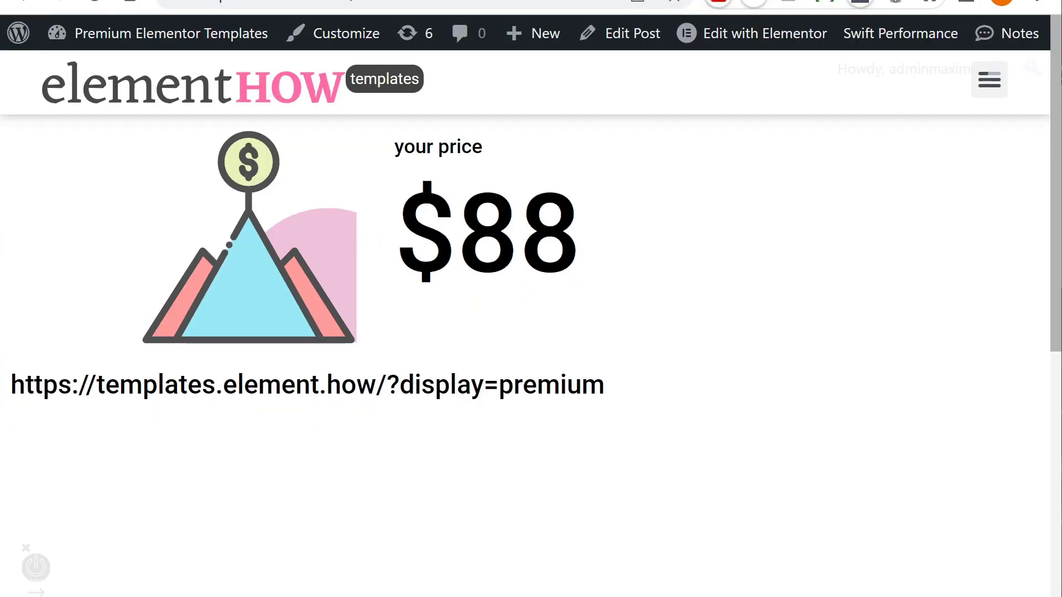